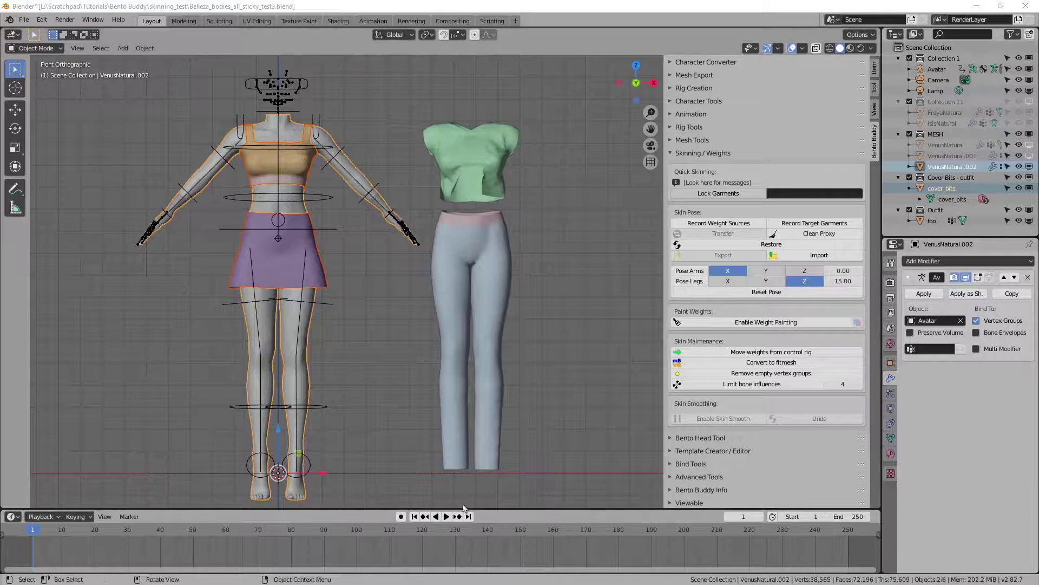
# Convert the Avatar armature into a BentoBuddy rig using Rig Tools.
pyautogui.click(323, 228)
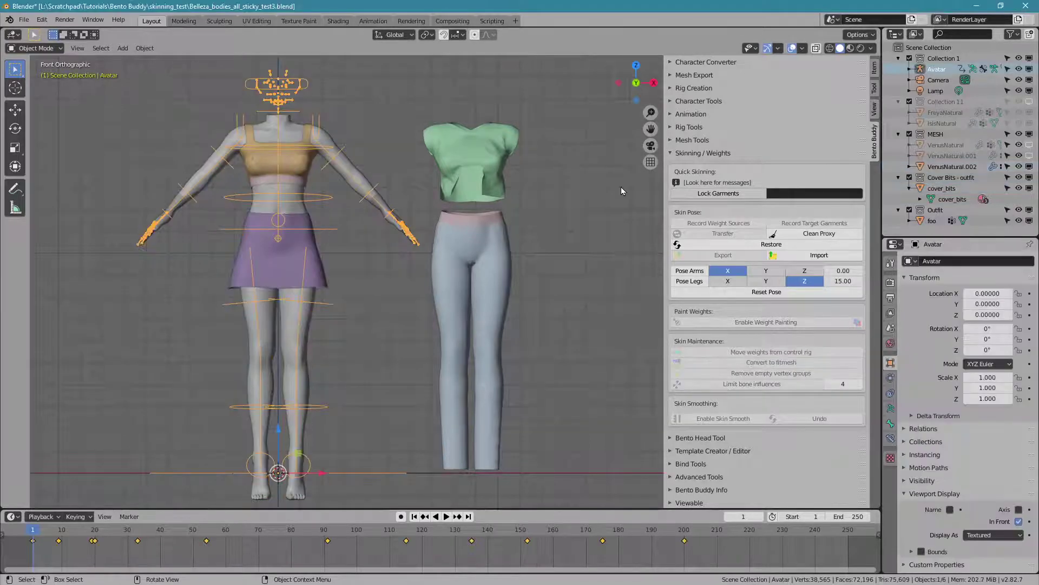
pyautogui.click(674, 128)
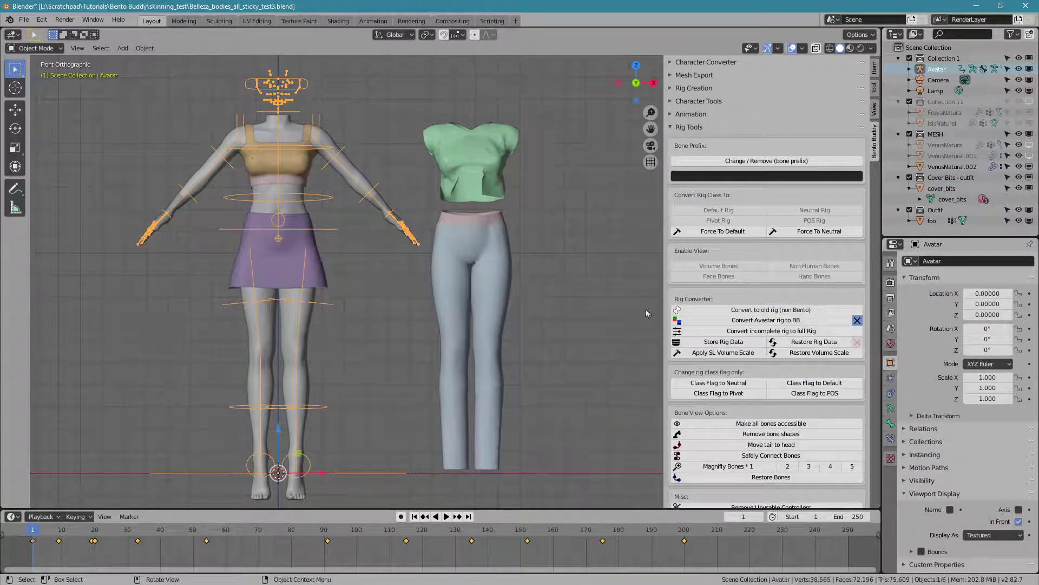
pyautogui.click(708, 323)
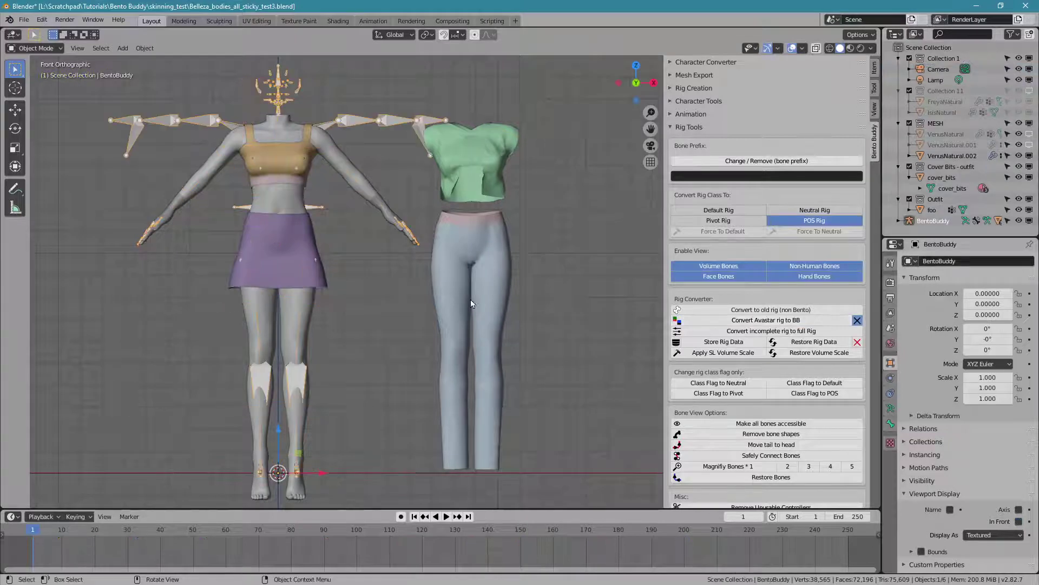
# Select the VenusNatural.002 body mesh and expand its mesh export rig and kit options.
pyautogui.click(282, 205)
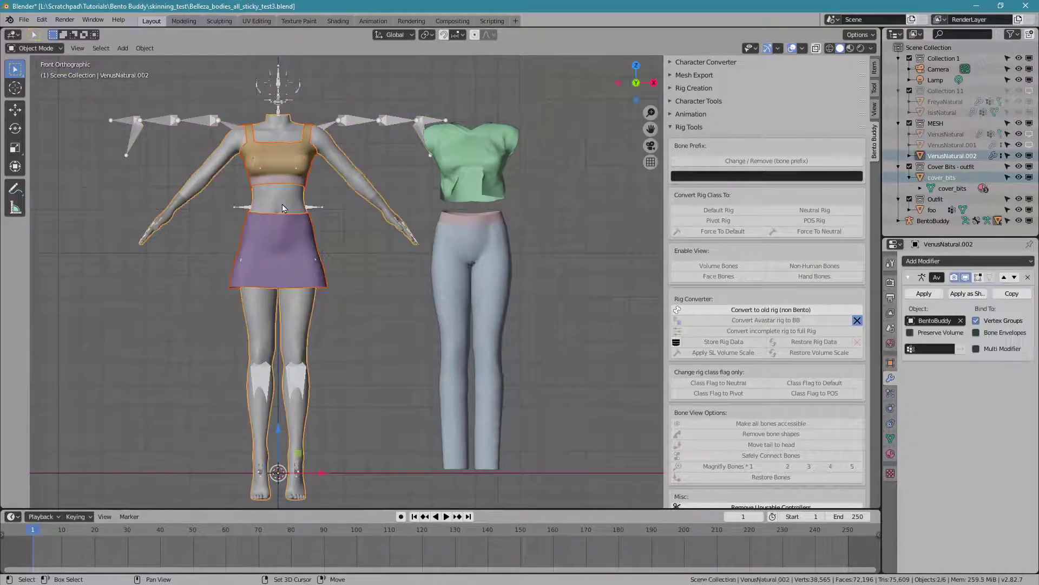
pyautogui.click(675, 76)
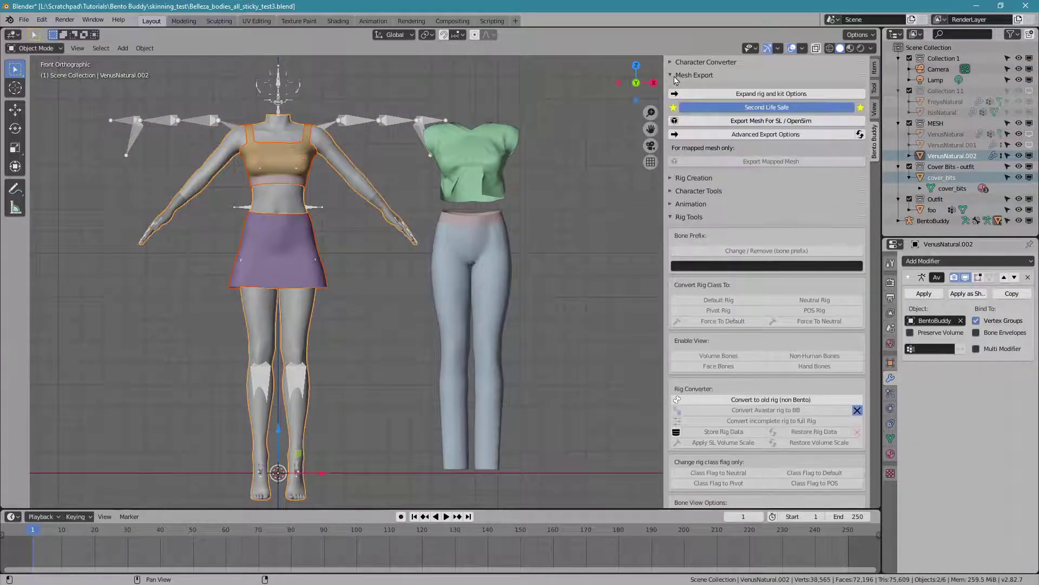
pyautogui.click(677, 94)
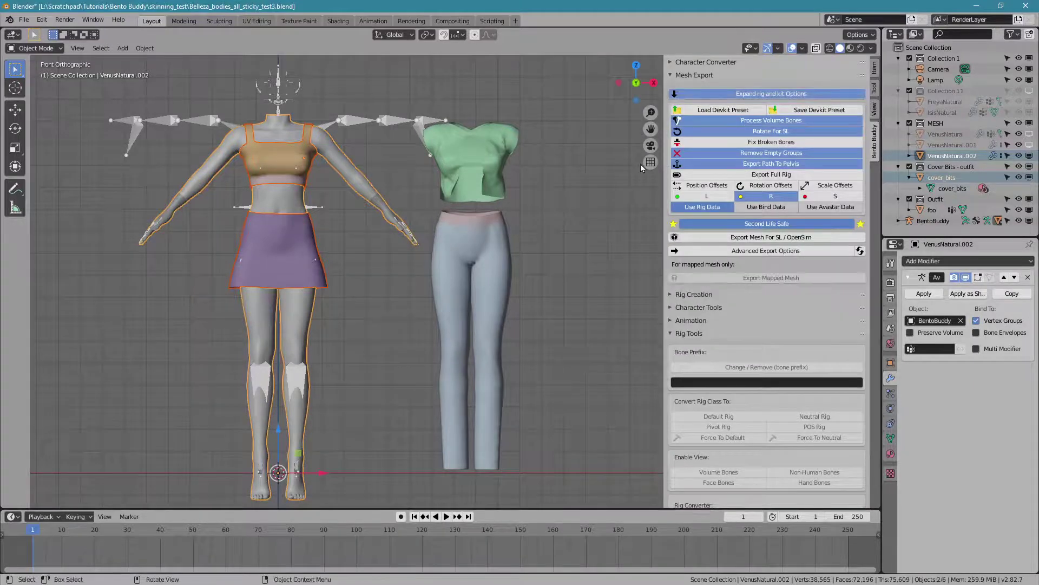
# Load the Belleza Females devkit preset, enable Export Full Rig and disable Second Life Safe.
pyautogui.click(707, 109)
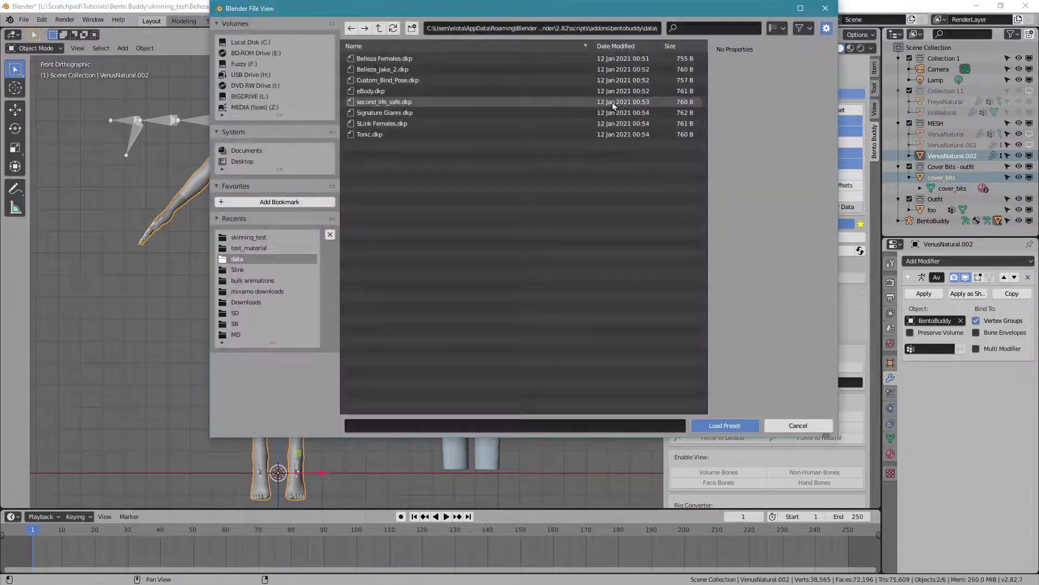
pyautogui.click(418, 59)
pyautogui.click(712, 422)
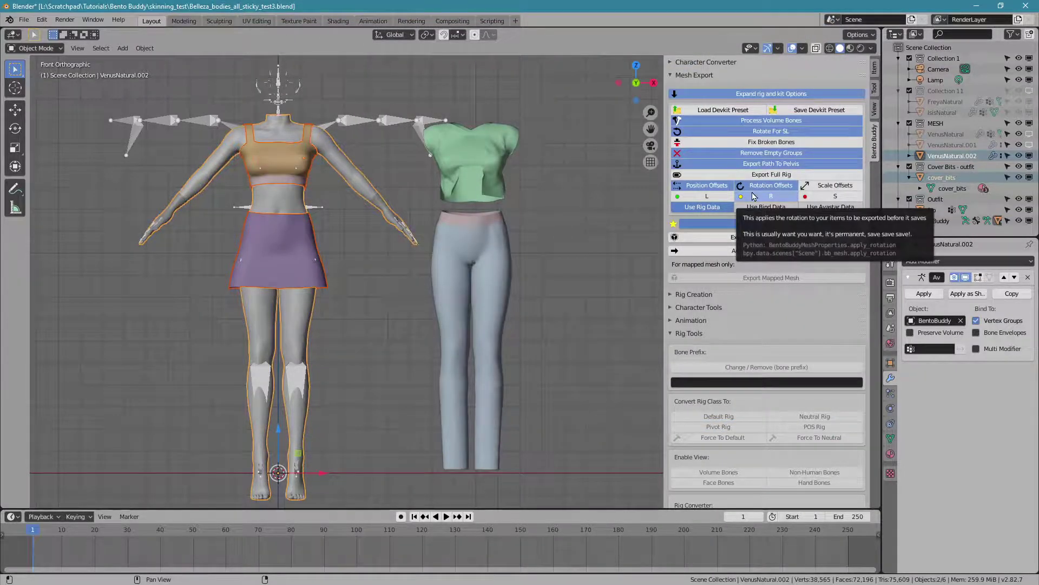
pyautogui.click(720, 174)
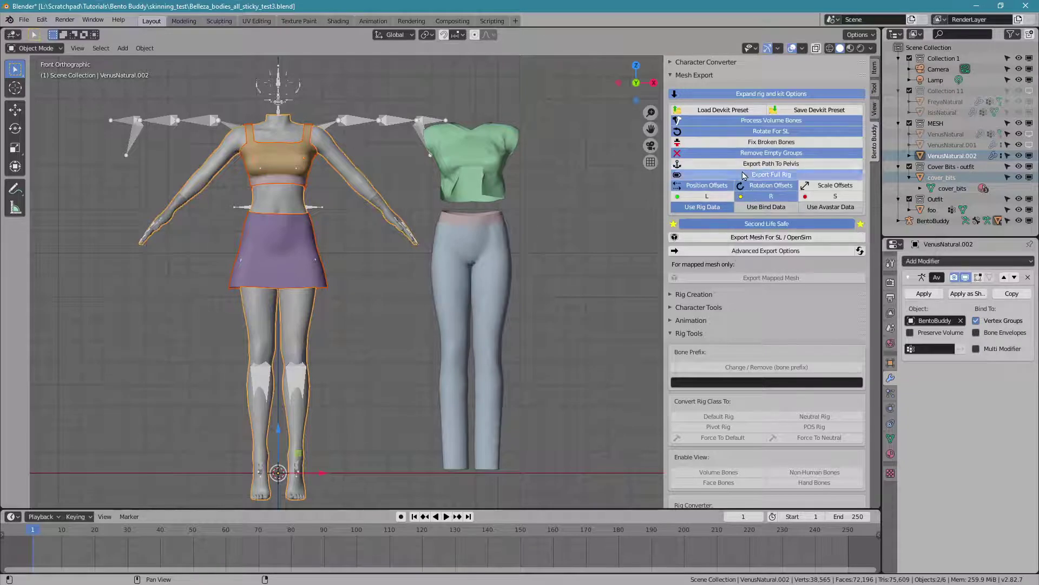
pyautogui.click(698, 224)
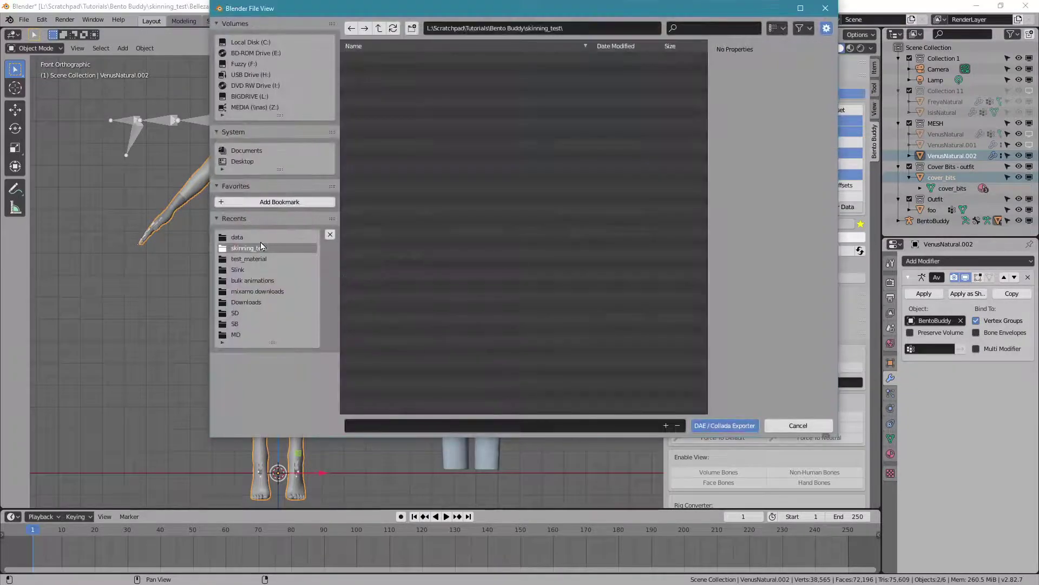
# Export the mesh as a_test.dae in the test_material folder.
pyautogui.click(267, 258)
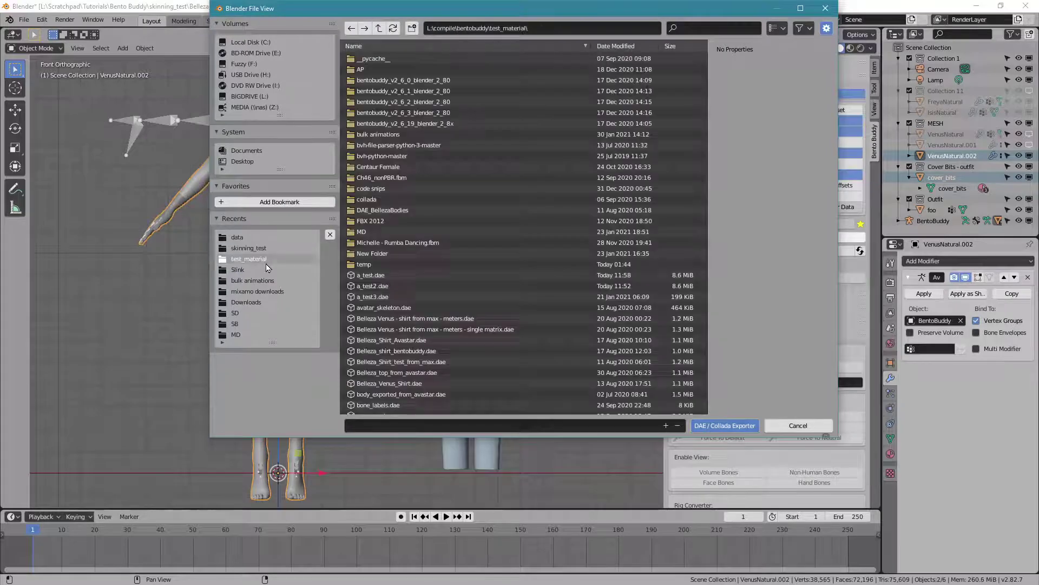
pyautogui.click(397, 274)
pyautogui.click(706, 425)
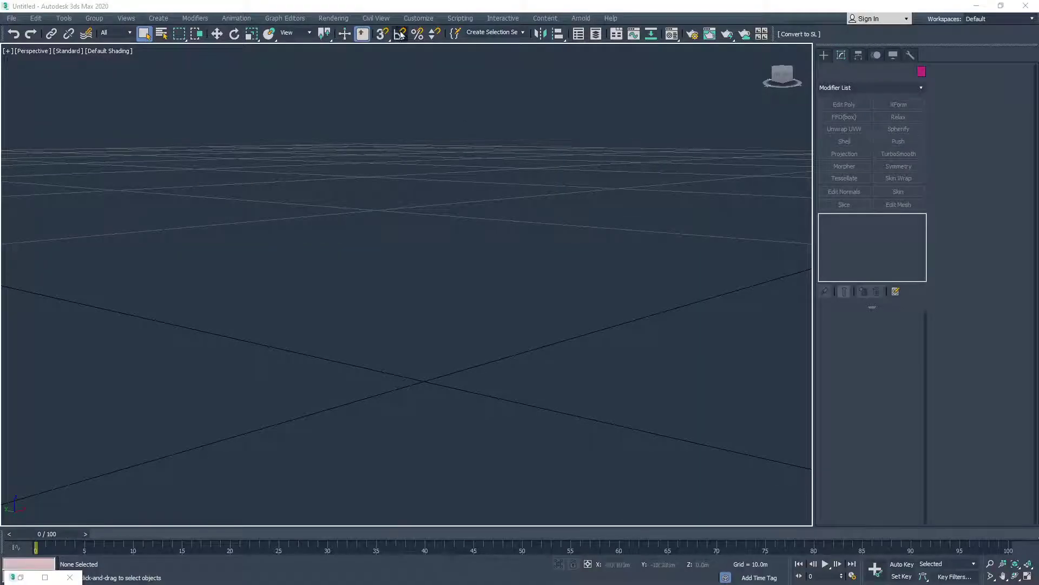
# Confirm the system unit scale stays at 1 unit = 1.0 Meters in Units Setup.
pyautogui.click(407, 19)
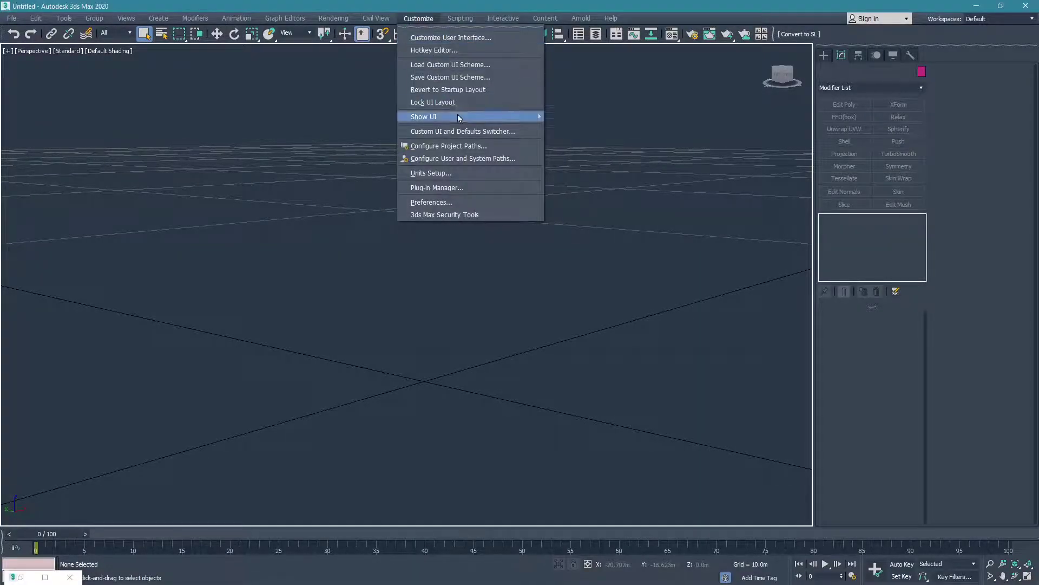
pyautogui.click(476, 172)
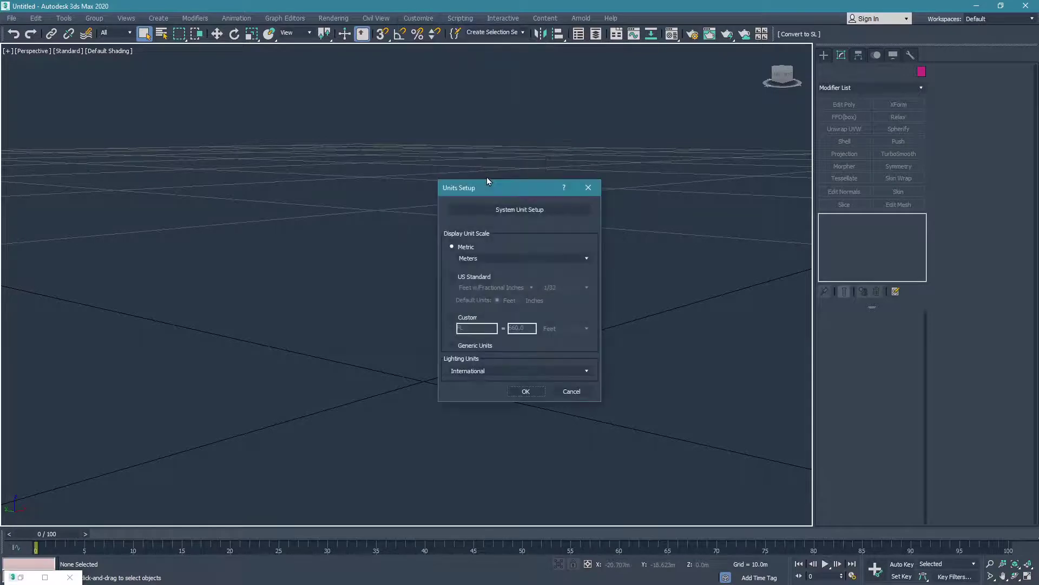
pyautogui.click(529, 210)
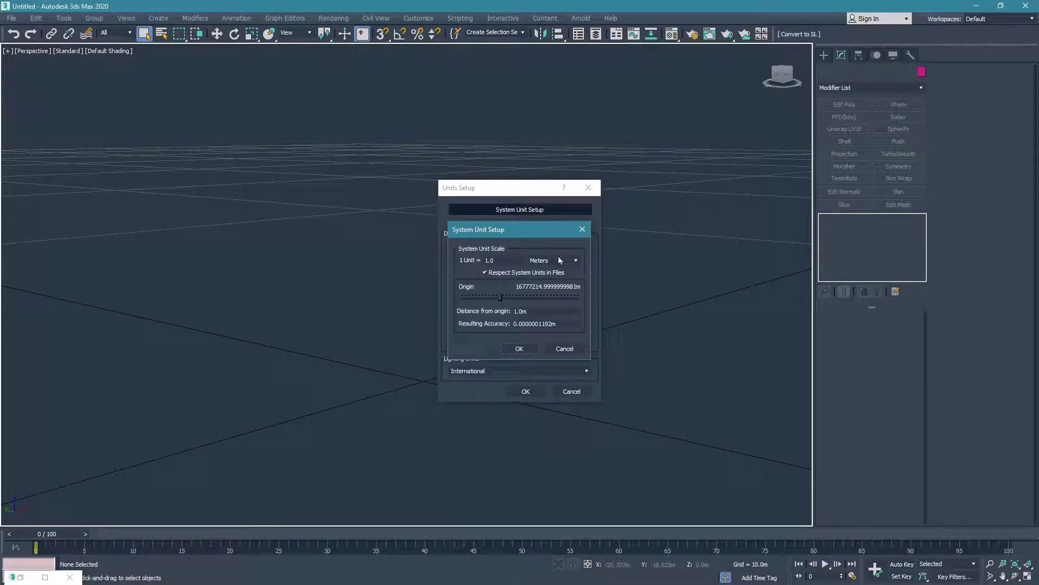
pyautogui.click(562, 260)
pyautogui.click(551, 308)
pyautogui.click(519, 349)
pyautogui.click(523, 391)
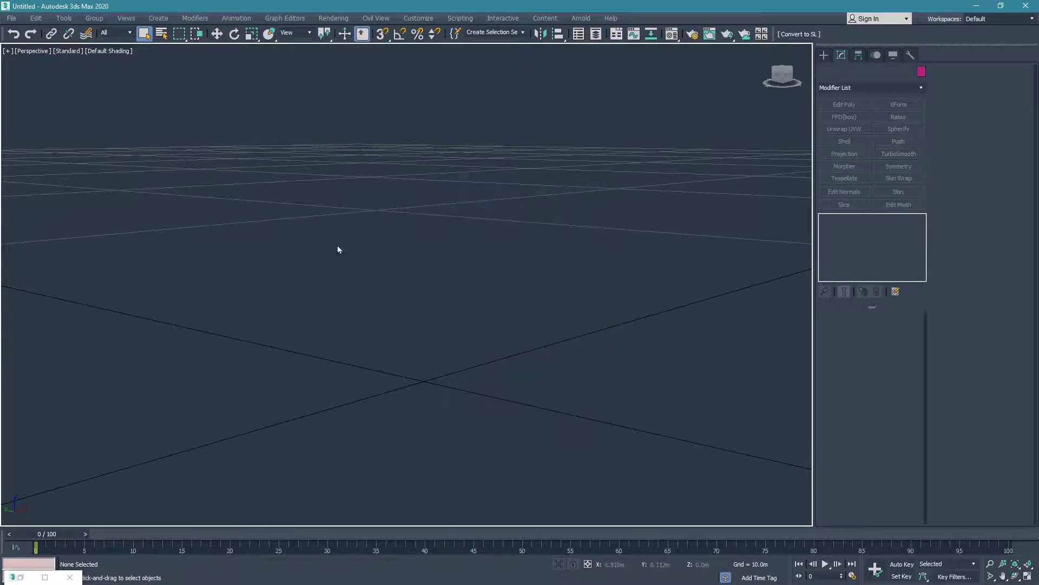
pyautogui.click(11, 18)
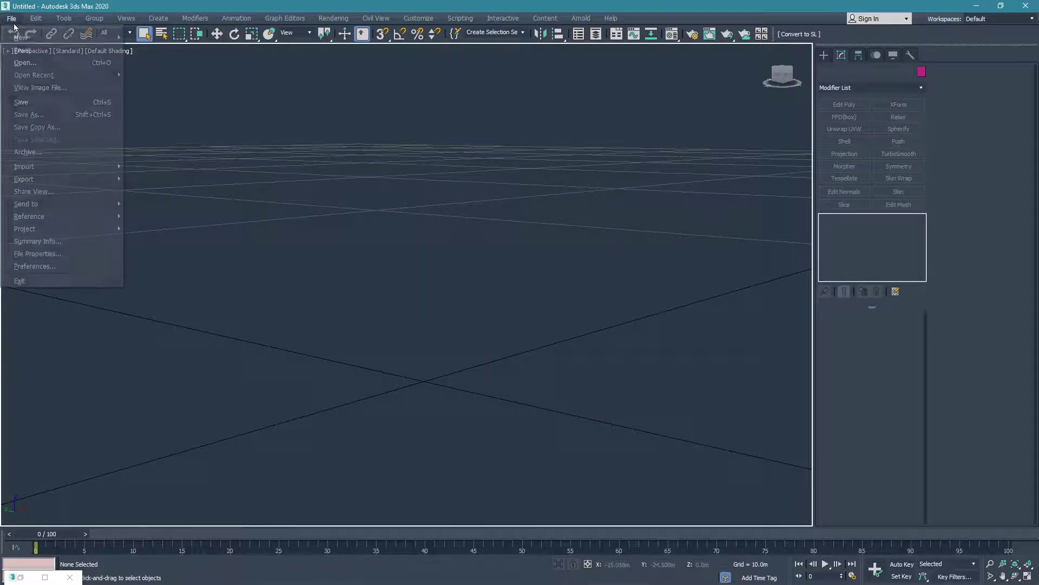
pyautogui.moveTo(24, 167)
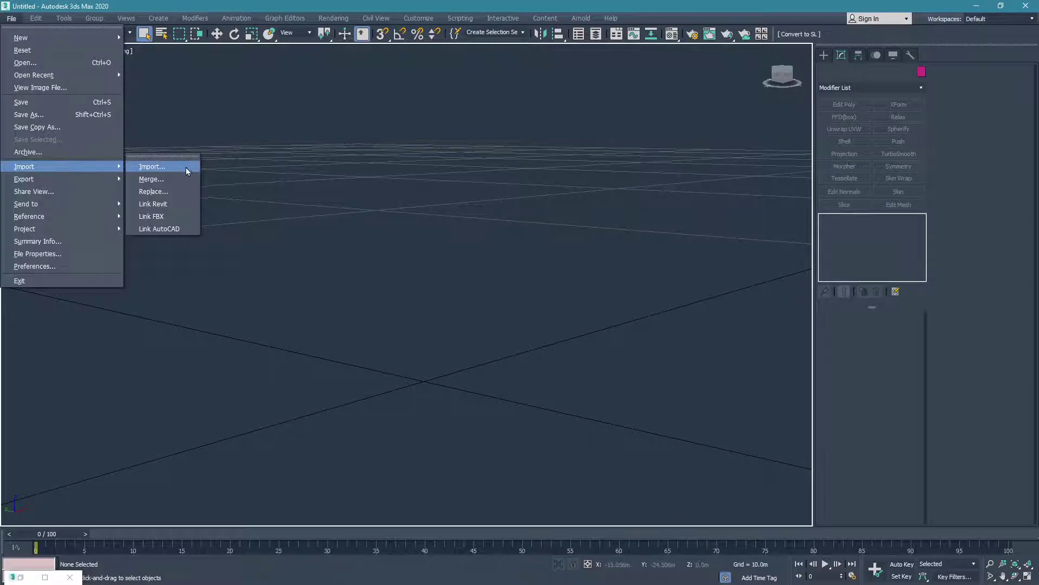
# Import a_test.dae from test_material, accepting the default import settings and warnings.
pyautogui.click(187, 169)
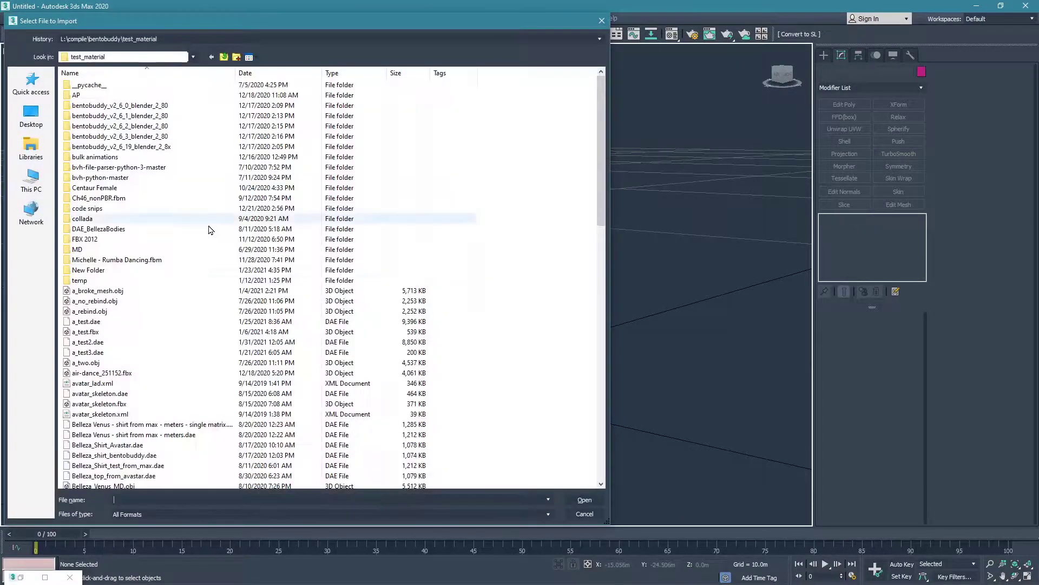
pyautogui.click(126, 321)
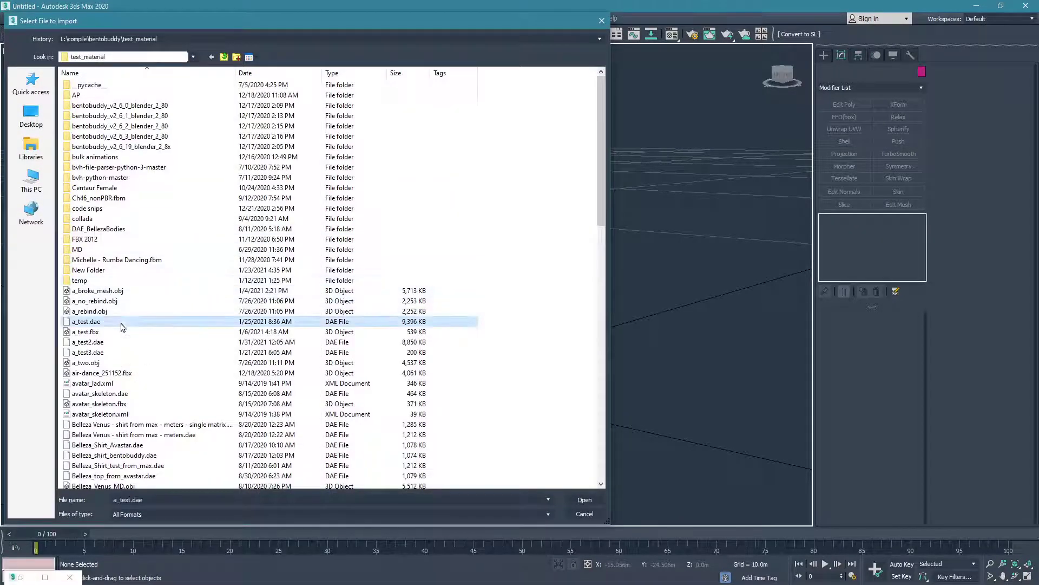
pyautogui.click(585, 499)
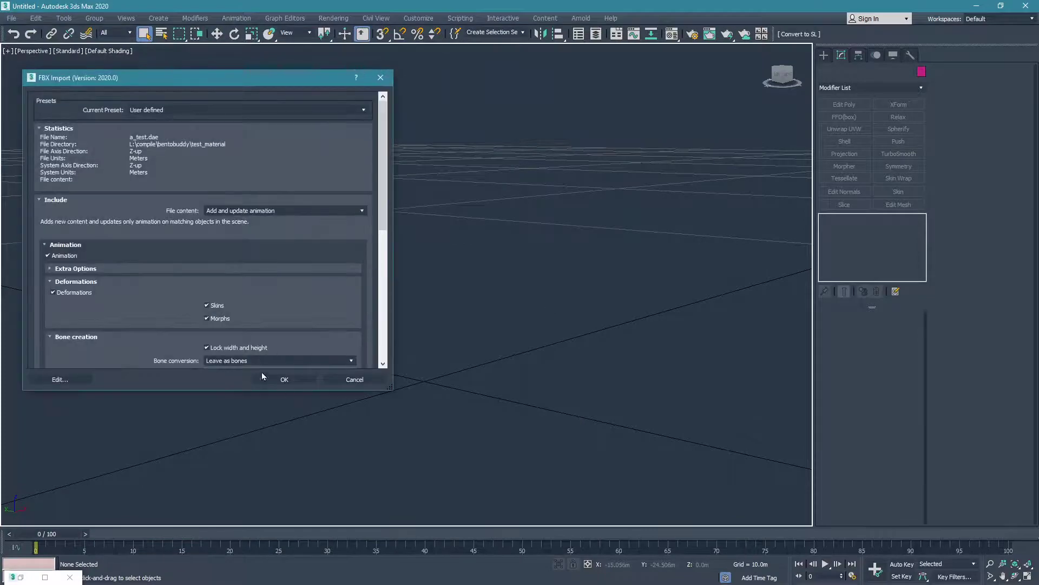
pyautogui.click(265, 381)
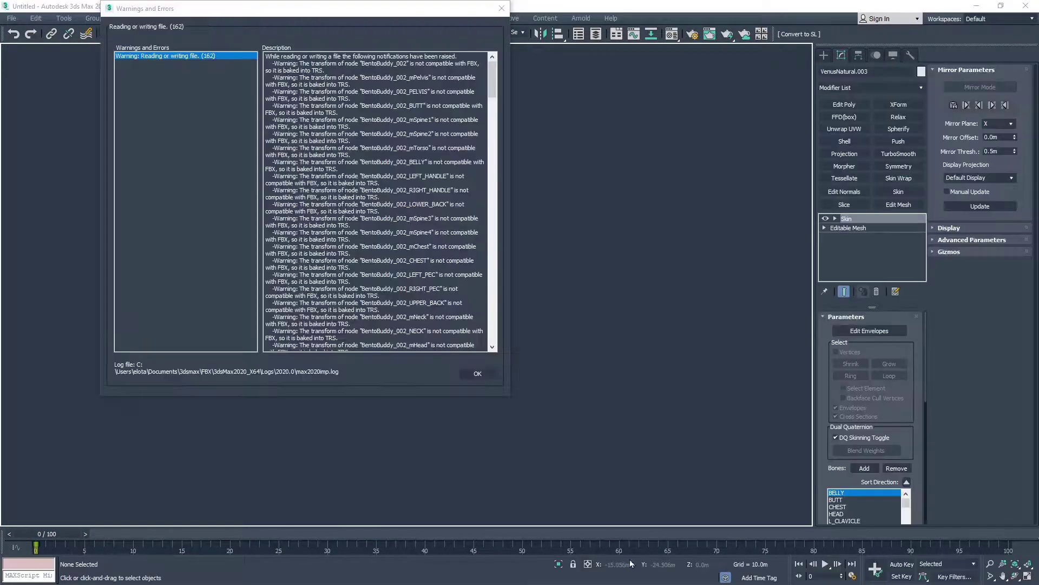
pyautogui.click(485, 375)
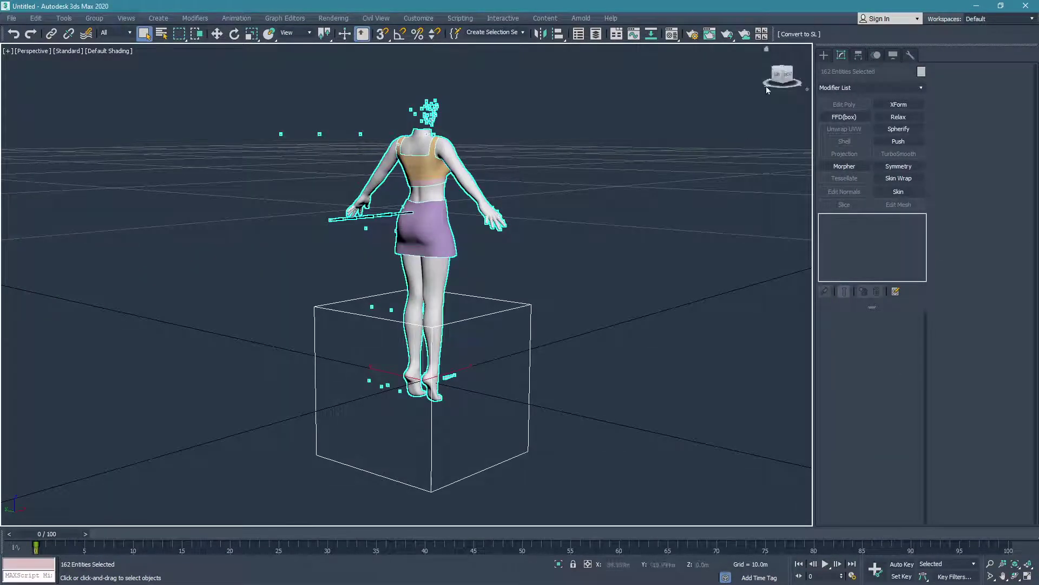
# Select the Dummy helper box around the character's feet and delete it.
pyautogui.keyDown('alt'); pyautogui.moveTo(373, 282); pyautogui.dragTo(406, 284, button='middle'); pyautogui.keyUp('alt')
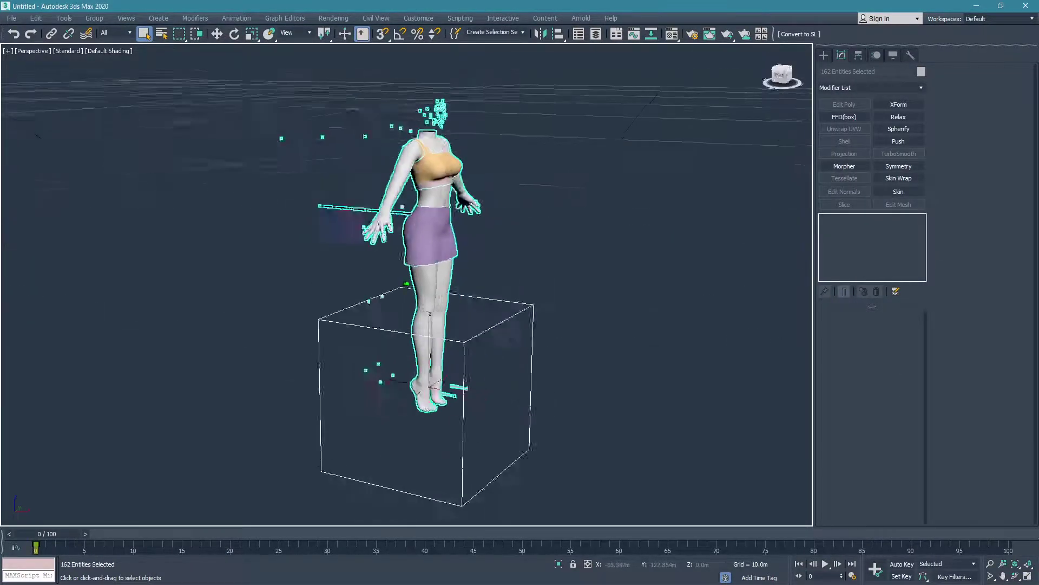
pyautogui.click(671, 238)
pyautogui.click(531, 323)
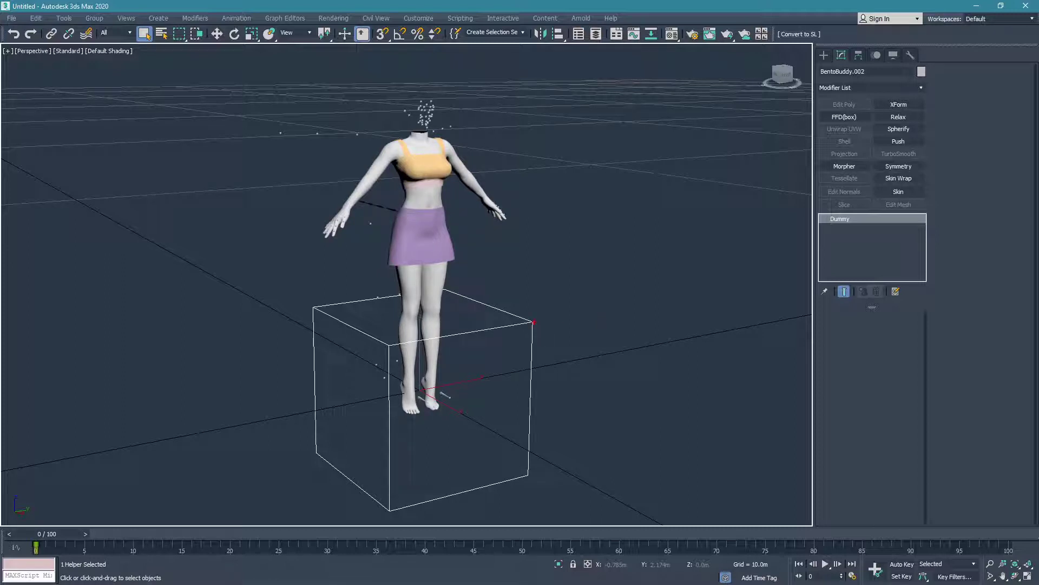
pyautogui.moveTo(534, 322); pyautogui.dragTo(611, 246)
pyautogui.write('t')
pyautogui.write('Delete this')
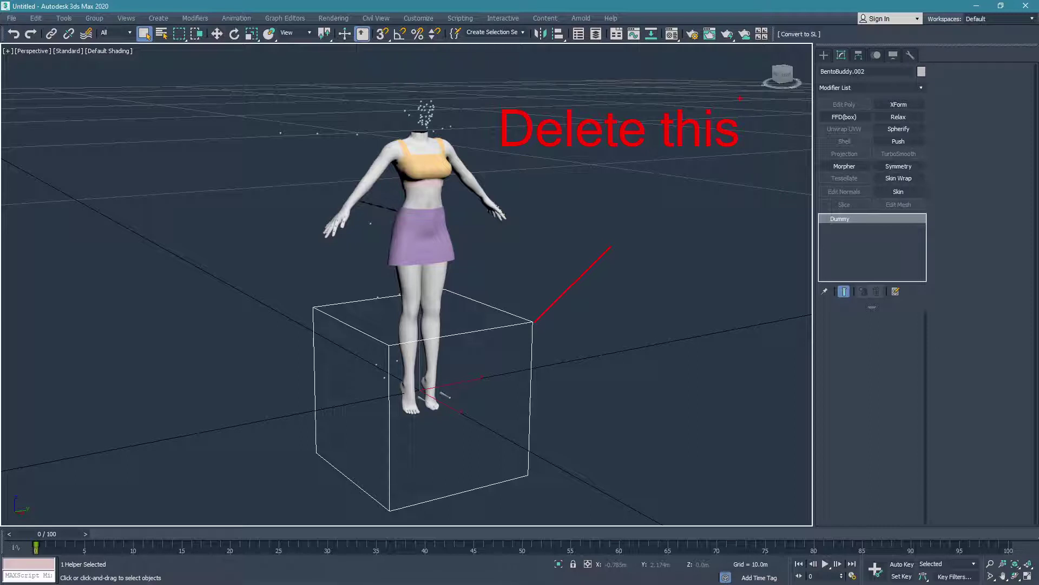
pyautogui.press('Escape')
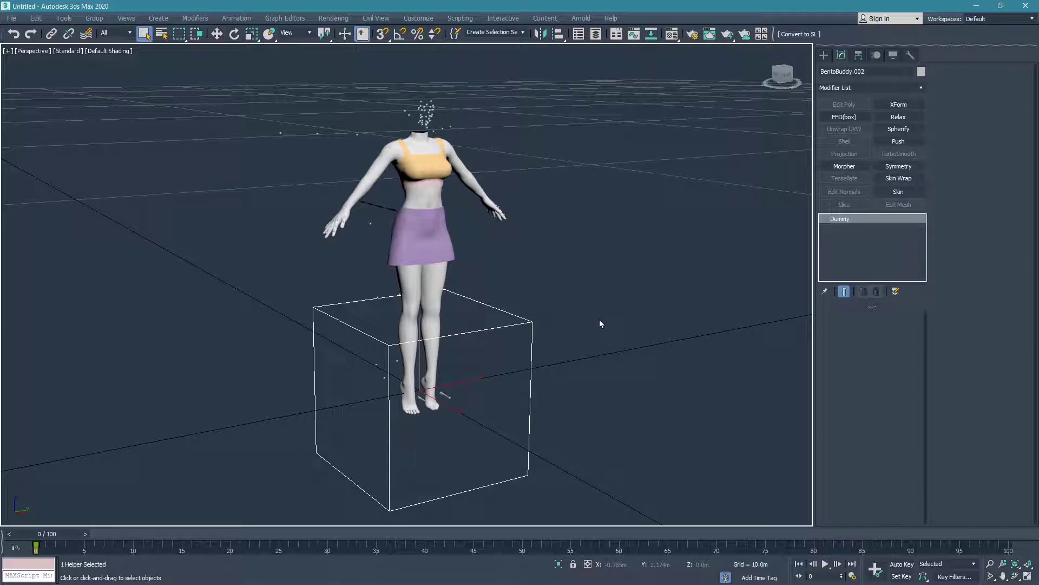
pyautogui.press('Delete')
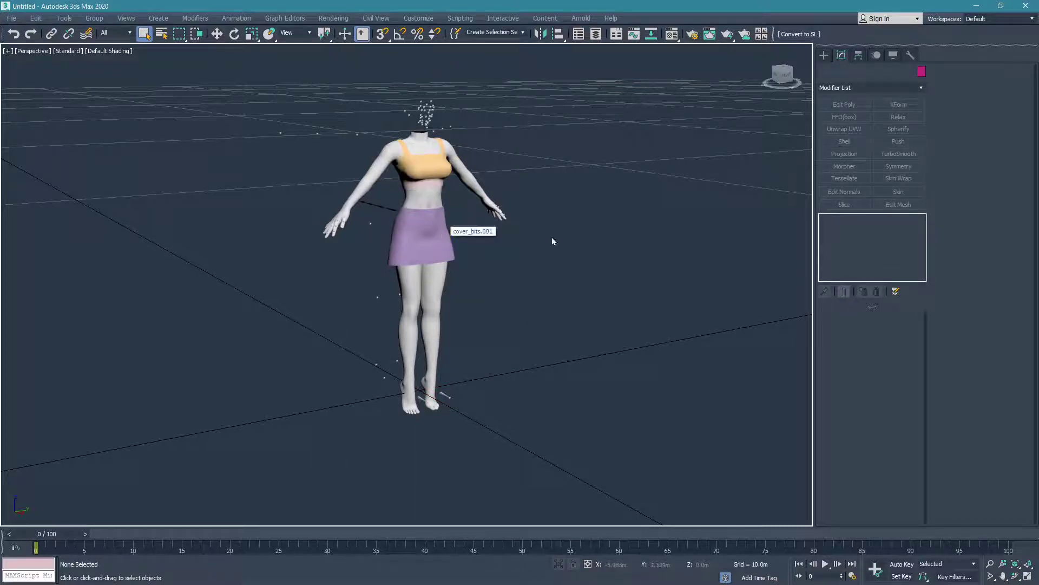
# Add a Skin Wrap modifier to cover_bits.001 with its threshold set to 0.05m.
pyautogui.click(444, 242)
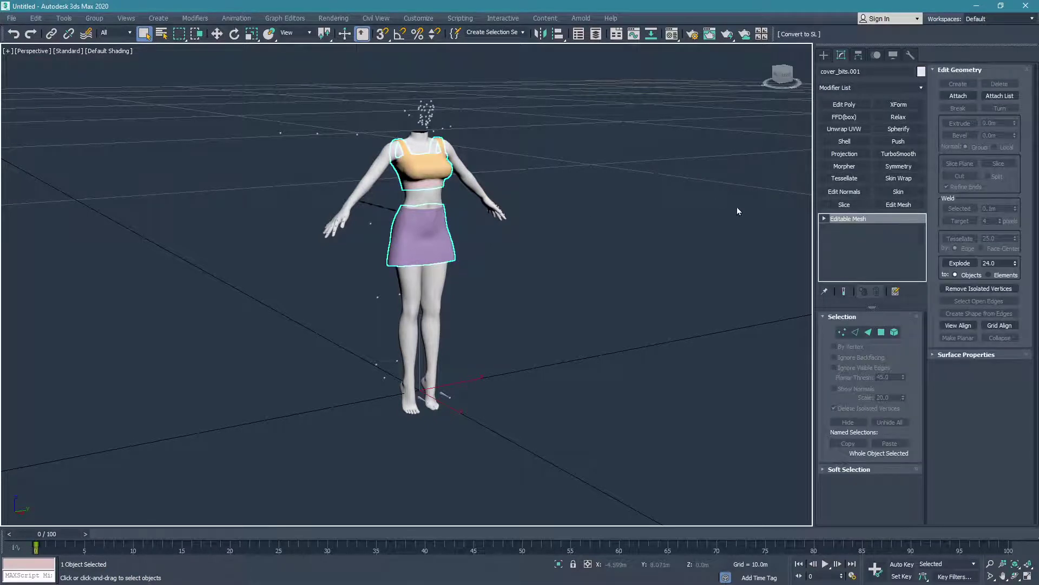
pyautogui.click(899, 178)
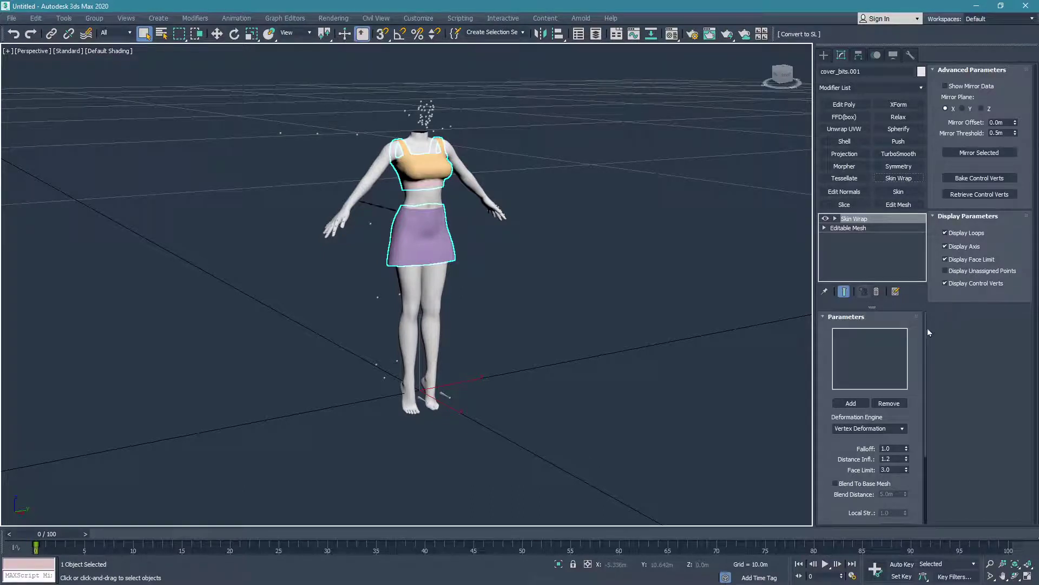
pyautogui.moveTo(927, 328); pyautogui.dragTo(936, 435)
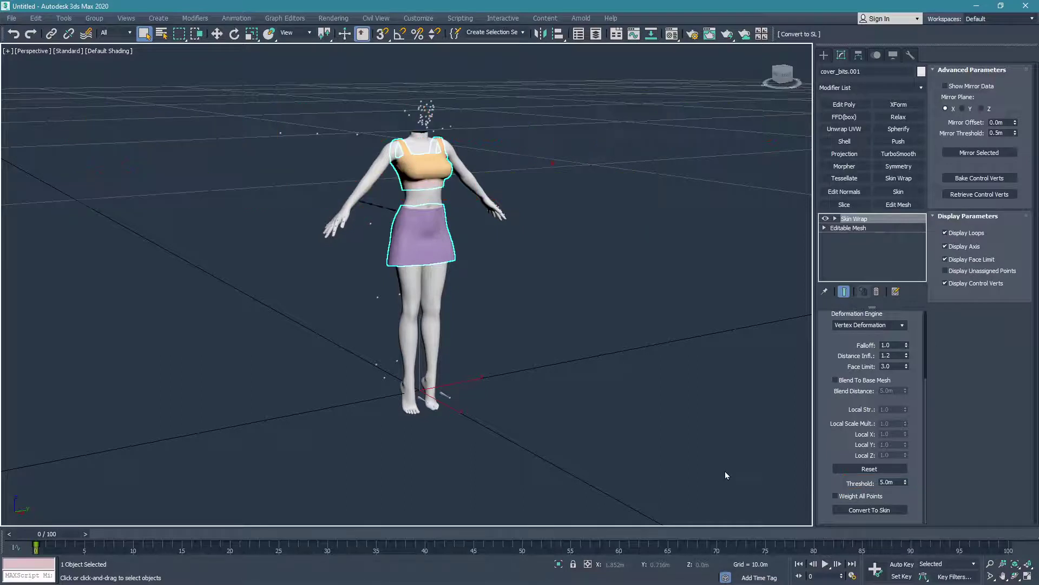
pyautogui.click(893, 482)
pyautogui.write('0')
pyautogui.press('Return')
# Set the Skin Wrap to Face Deformation with a falloff of 0.001.
pyautogui.click(905, 325)
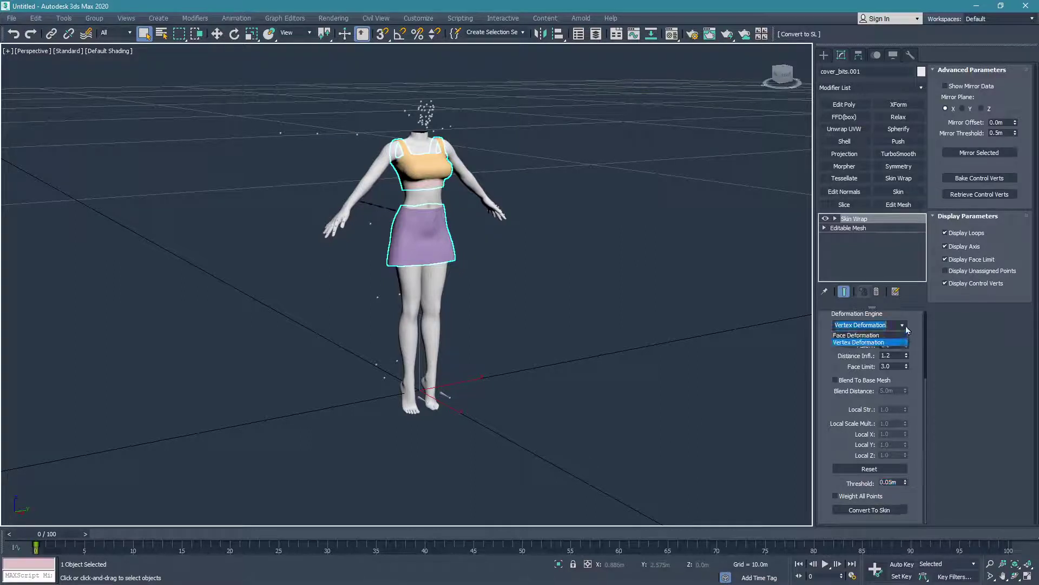
pyautogui.click(869, 335)
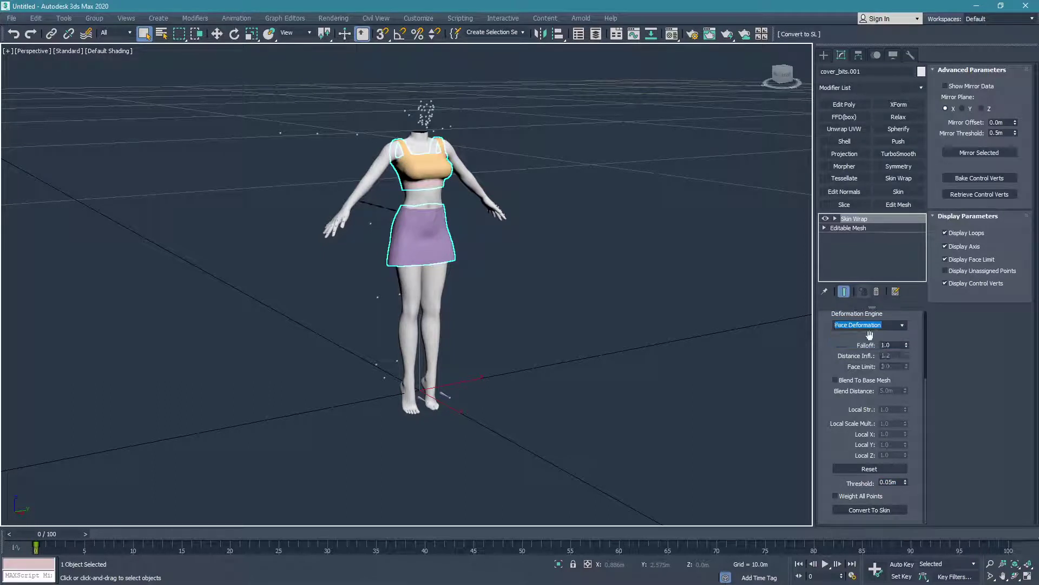
pyautogui.moveTo(906, 345); pyautogui.dragTo(911, 363)
# Add the VenusNatural.003 body as the Skin Wrap target mesh.
pyautogui.moveTo(823, 338); pyautogui.dragTo(826, 441)
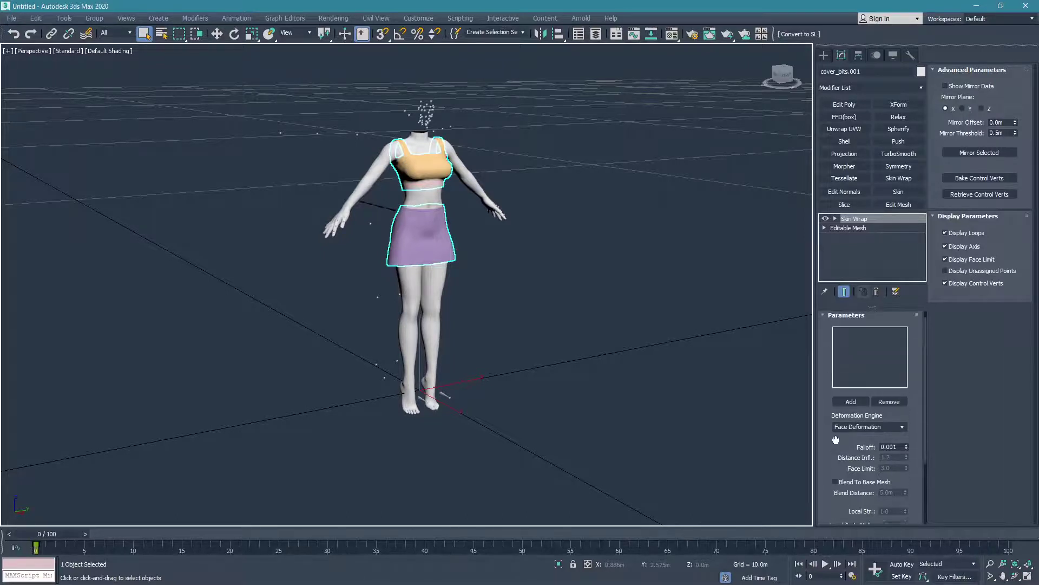
pyautogui.click(851, 404)
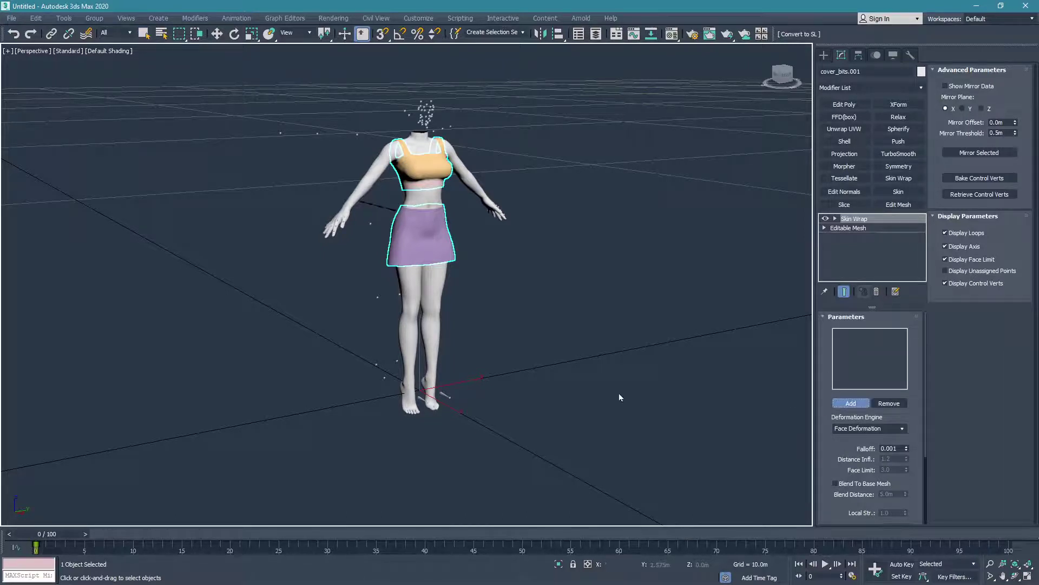
pyautogui.click(433, 278)
pyautogui.click(849, 403)
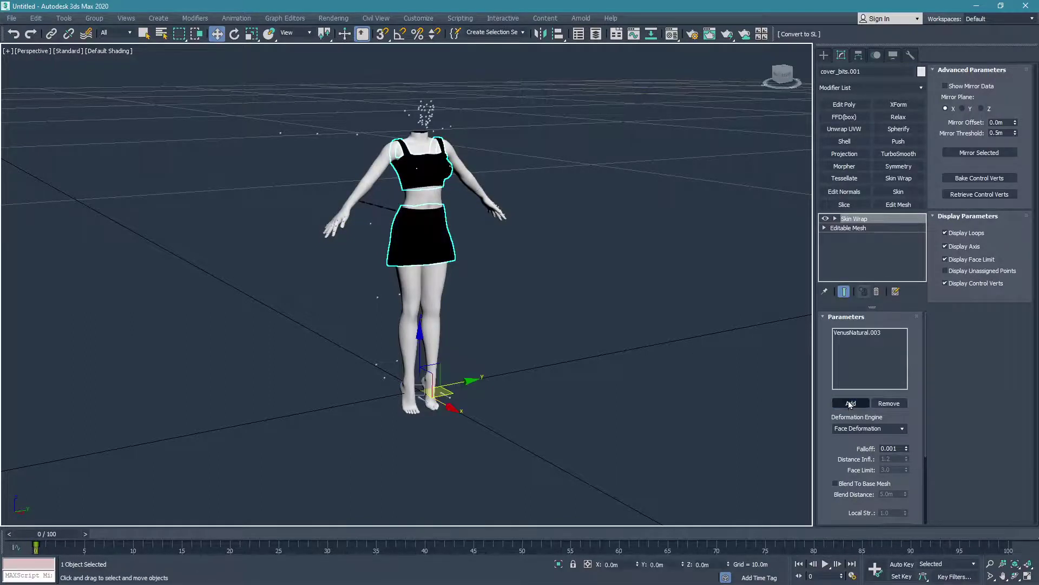
# Convert the Skin Wrap to a Skin modifier and set the selection filter to Bone.
pyautogui.scroll(-3, 823, 415)
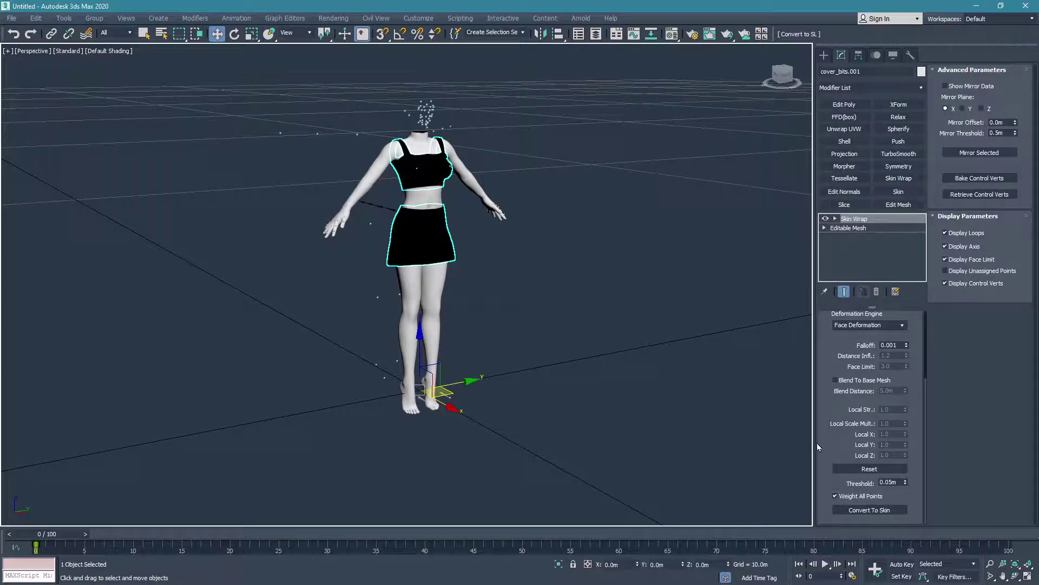
pyautogui.click(881, 509)
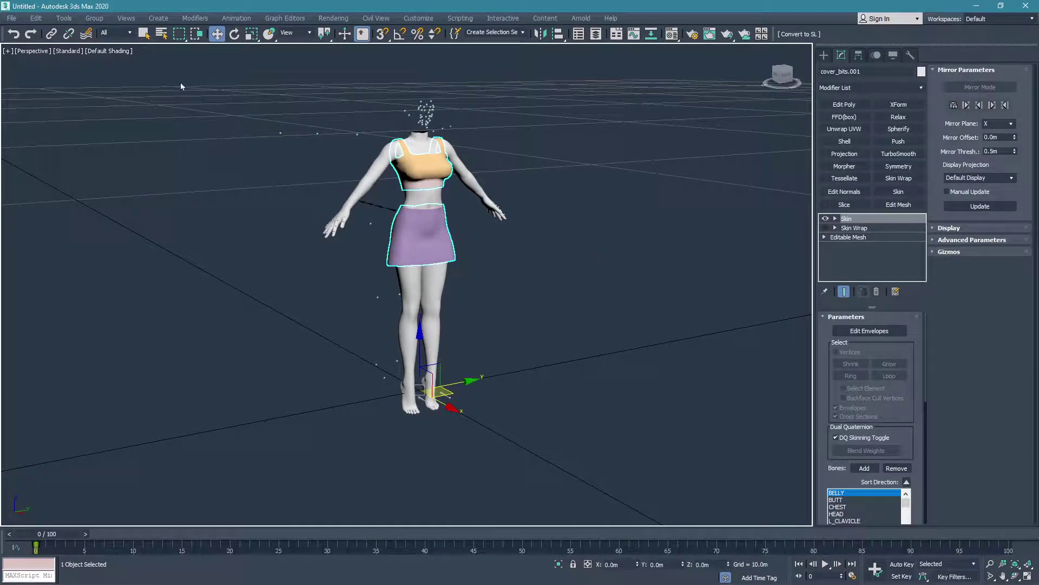
pyautogui.click(115, 32)
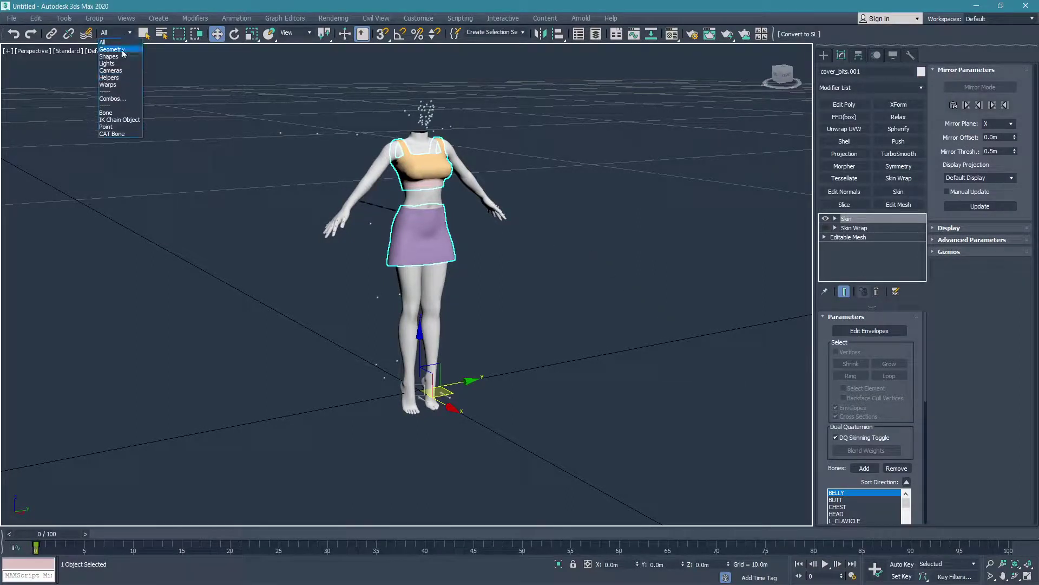
pyautogui.click(128, 113)
# Select the two bones around the skirt and rotate them 22.79° about X.
pyautogui.hotkey('ctrl', 'p')
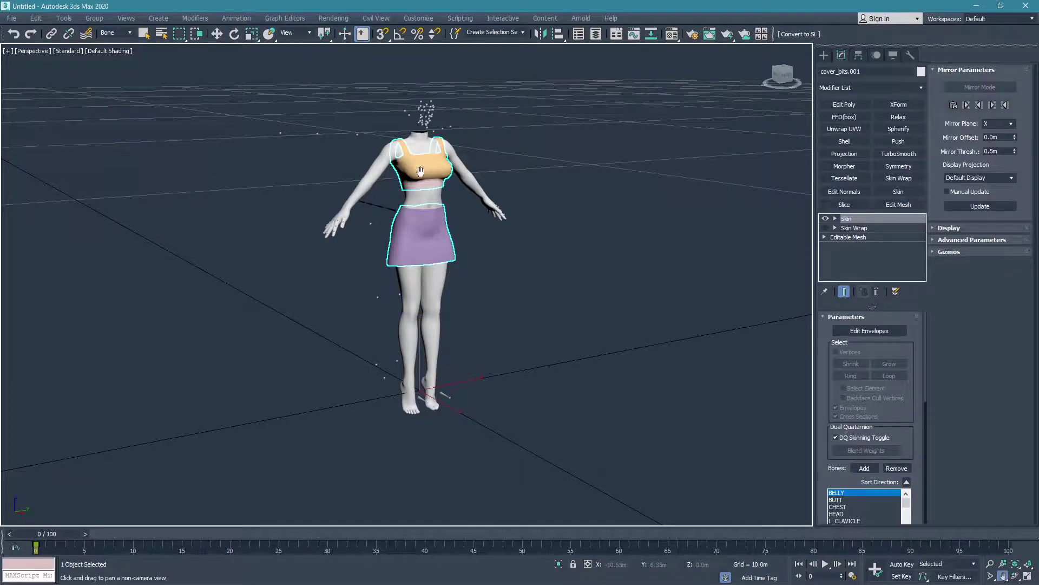
pyautogui.moveTo(445, 187); pyautogui.dragTo(435, 199)
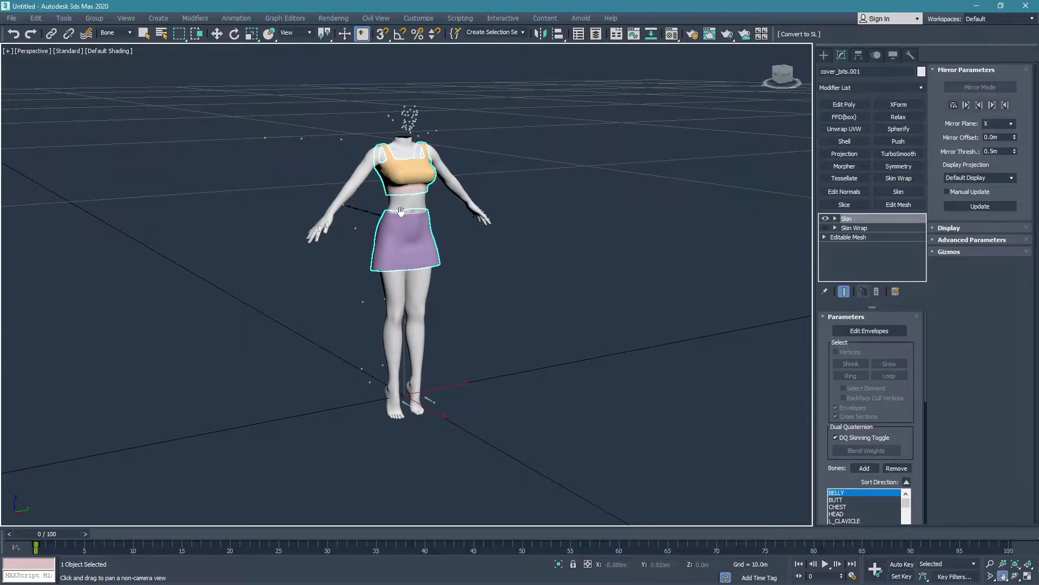
pyautogui.keyDown('alt'); pyautogui.moveTo(401, 211); pyautogui.dragTo(405, 201, button='middle'); pyautogui.keyUp('alt')
pyautogui.scroll(4, 406, 199)
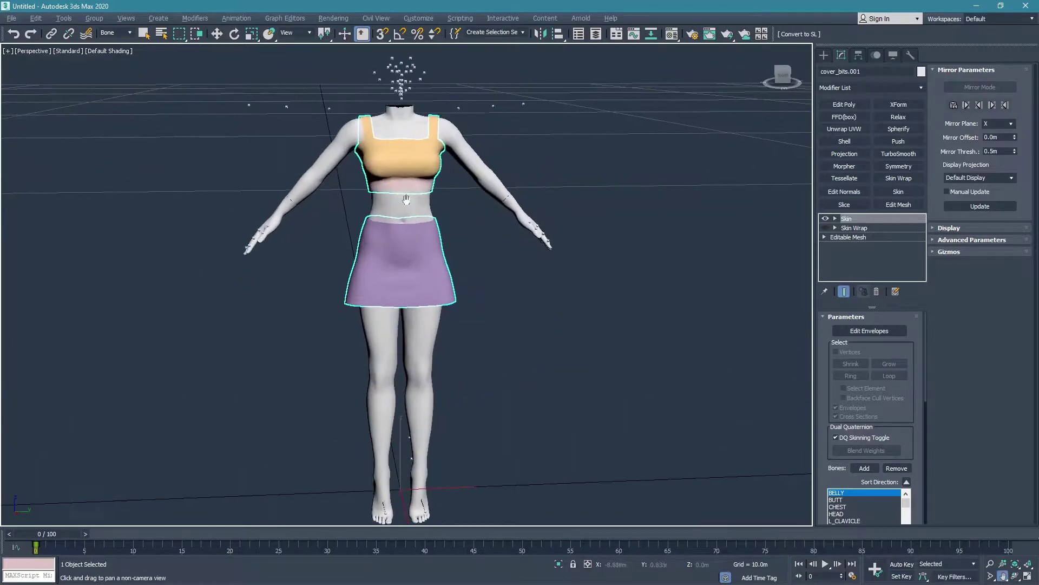
pyautogui.hotkey('alt', 'z')
pyautogui.moveTo(428, 184); pyautogui.dragTo(403, 219)
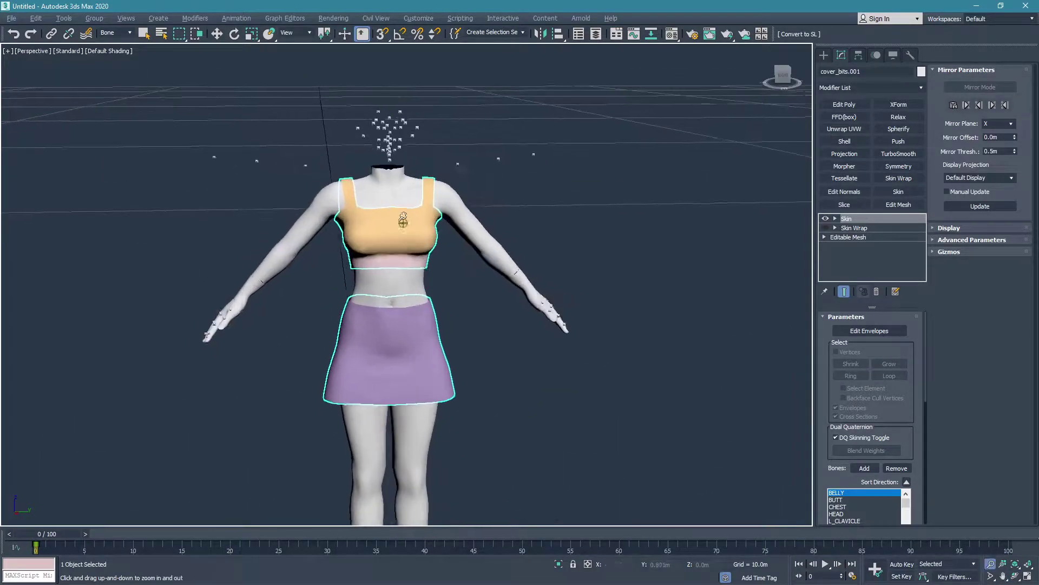
pyautogui.moveTo(403, 219); pyautogui.dragTo(400, 151, button='middle')
pyautogui.press('w')
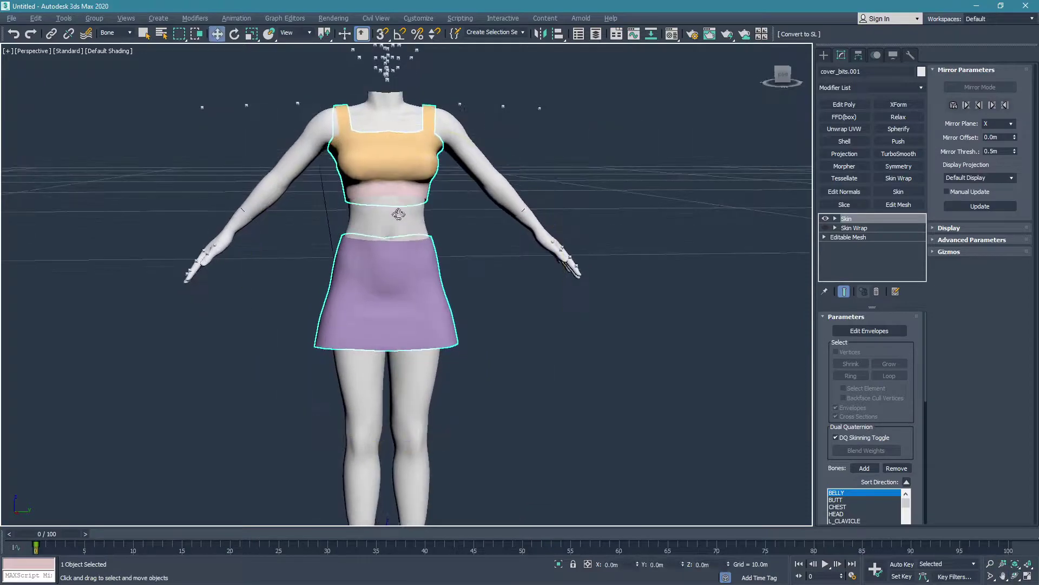
pyautogui.moveTo(412, 309); pyautogui.dragTo(409, 315)
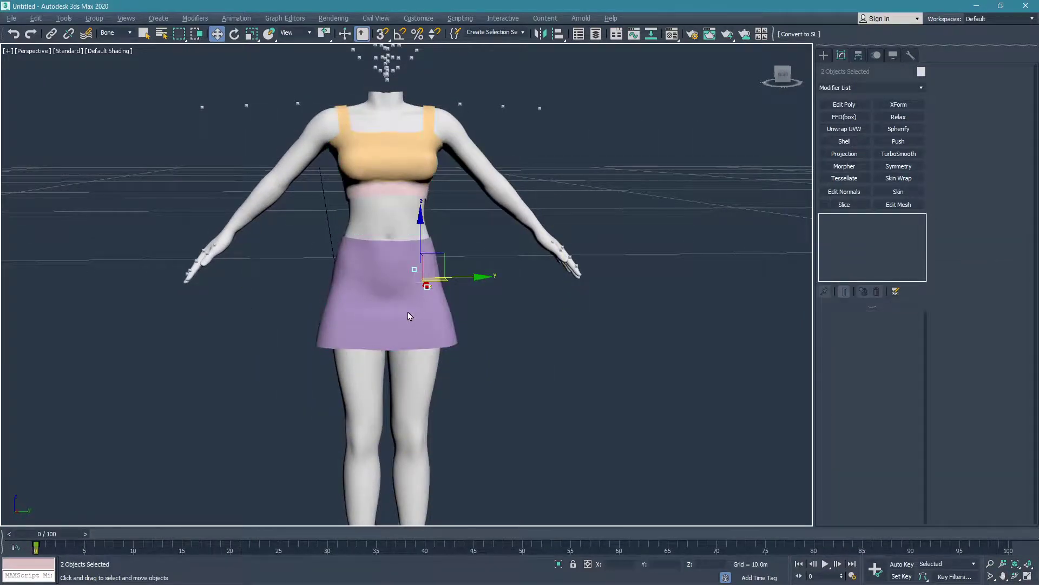
pyautogui.press('e')
pyautogui.moveTo(474, 256)
pyautogui.mouseDown()
pyautogui.moveTo(469, 230)
pyautogui.moveTo(470, 255)
pyautogui.mouseUp()
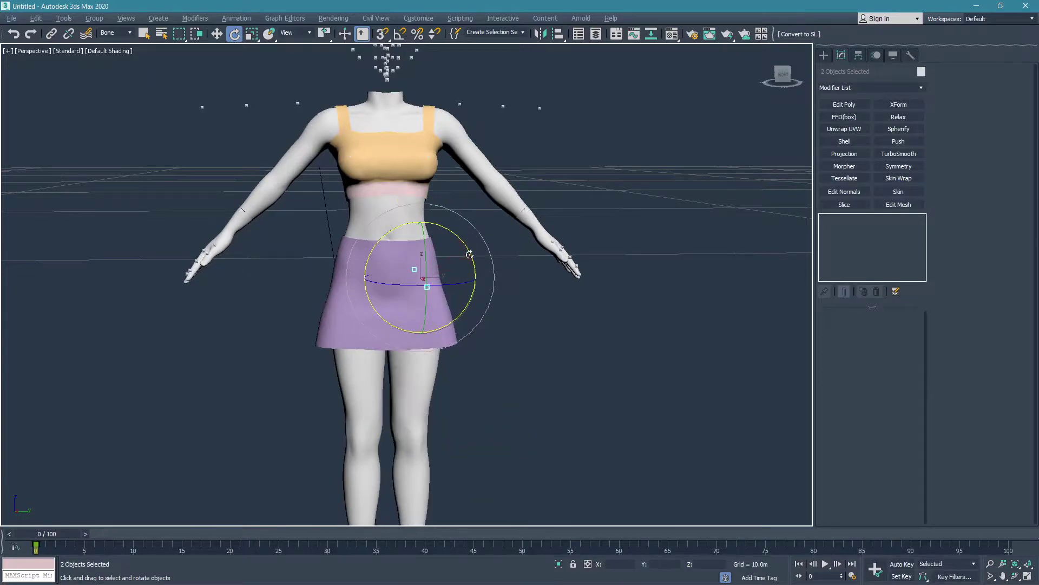